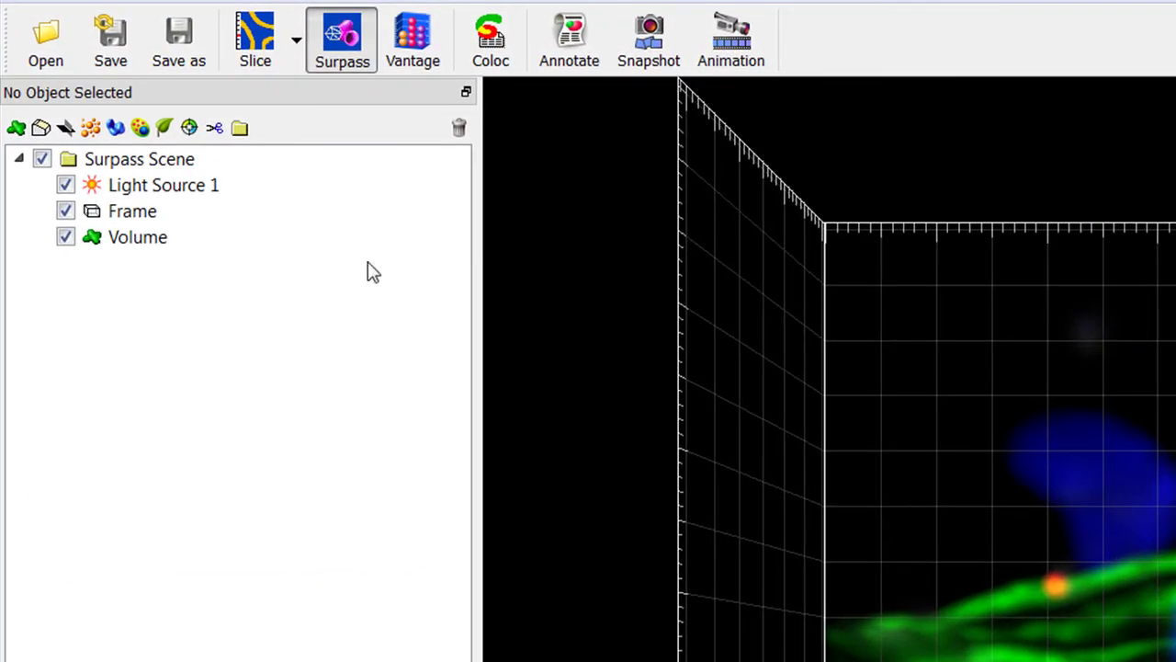
# Add a Measurement Points object and place points A and B on the volume, 1.88um apart
pyautogui.click(190, 127)
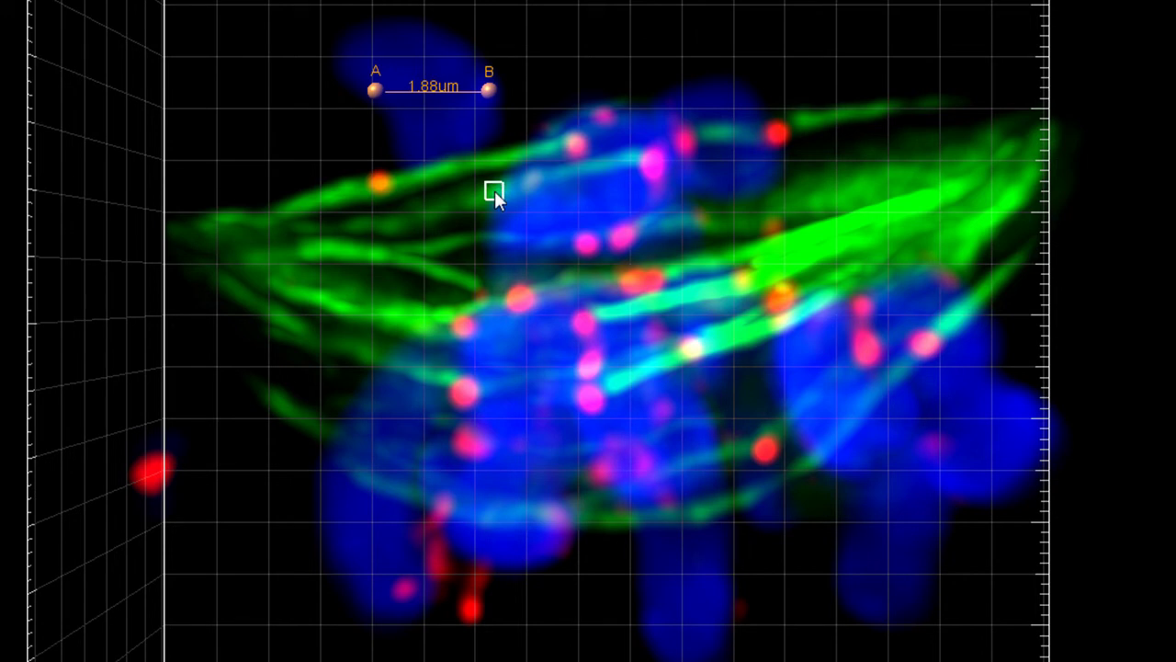
# Place point C 1.73um from B so the angle at B reads 93.5°
pyautogui.click(495, 191)
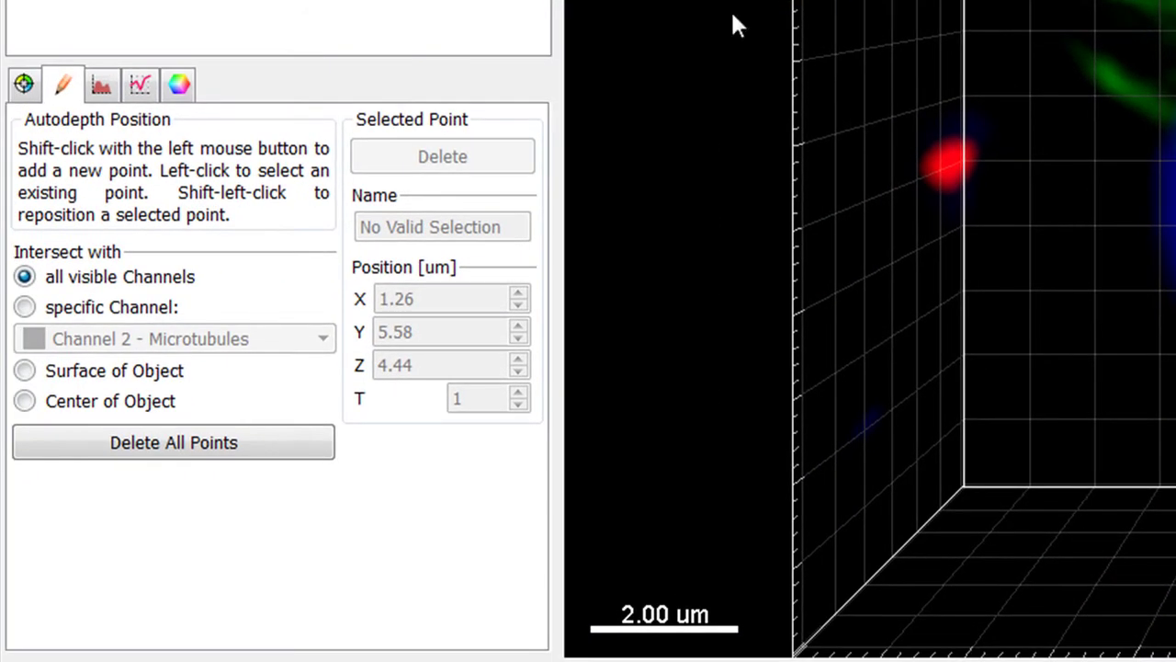
# Set Intersect with to the specific channel Channel 1 - Kinetochores
pyautogui.click(24, 309)
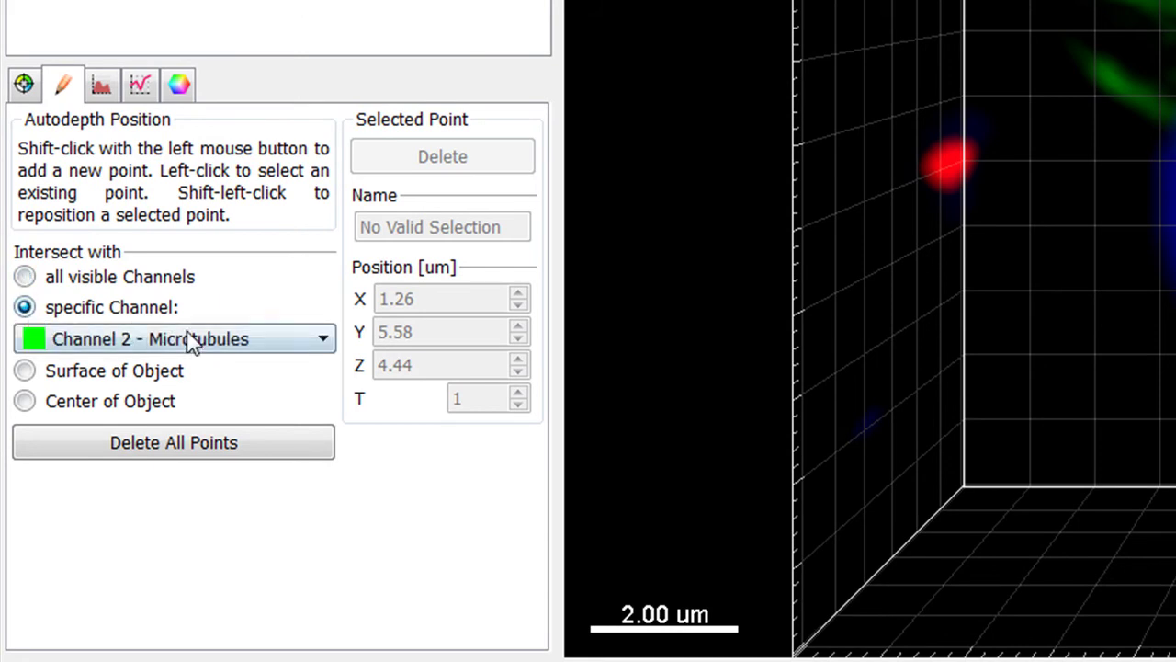
pyautogui.click(327, 348)
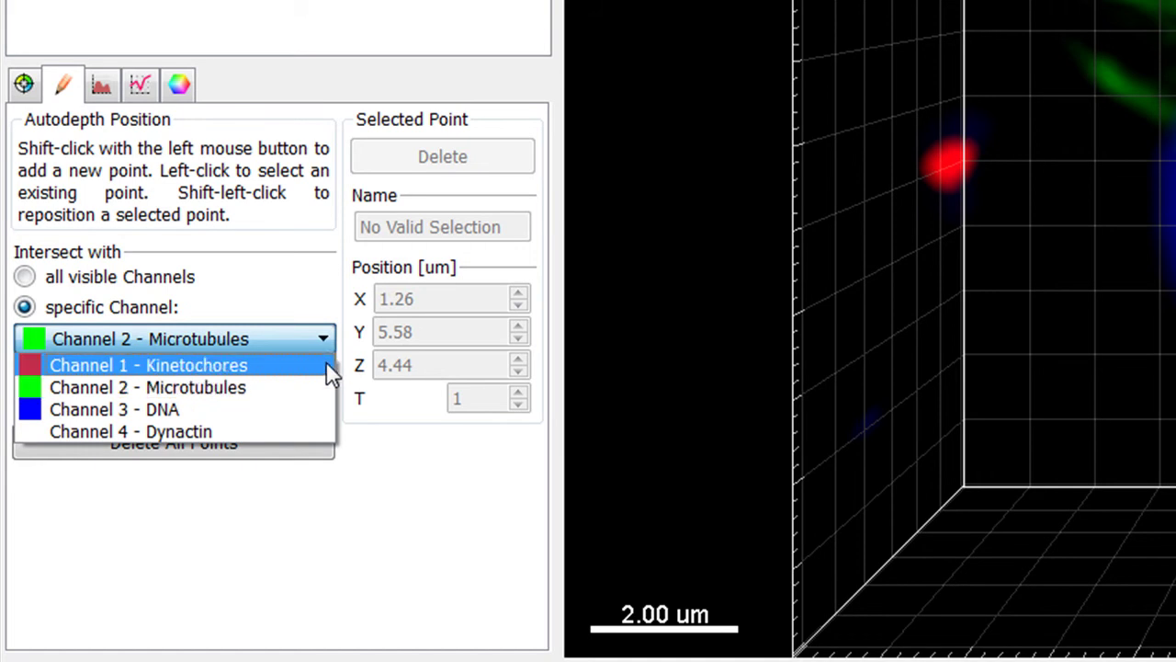
pyautogui.click(331, 368)
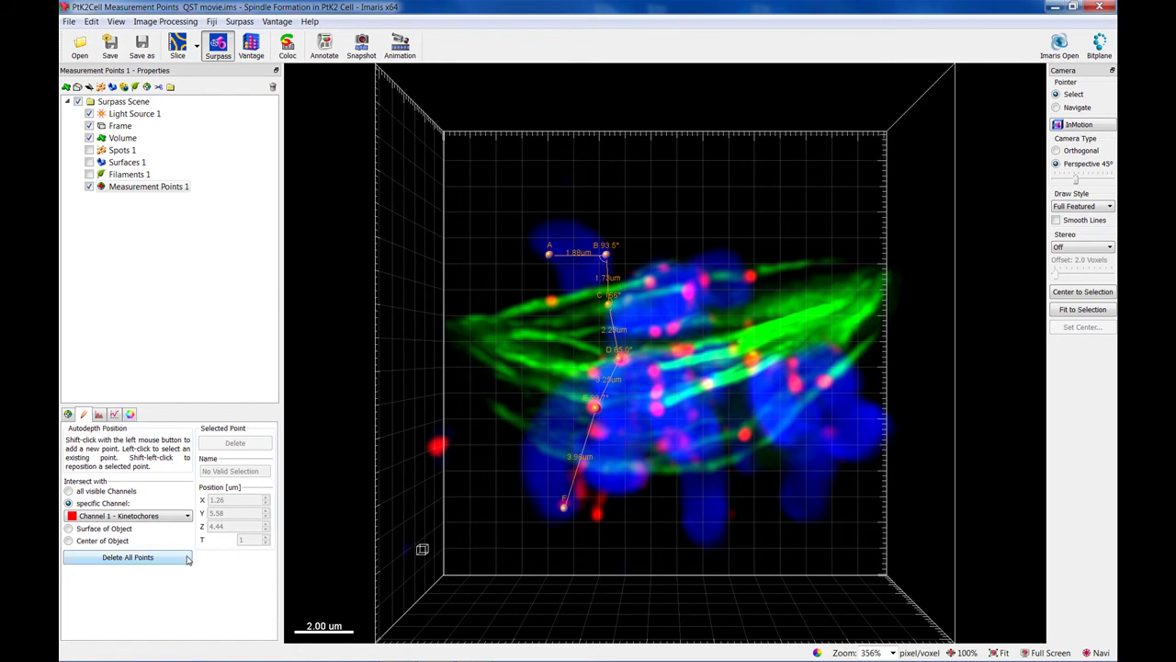
# Delete all measurement points and switch placement to Surface of Object
pyautogui.click(186, 558)
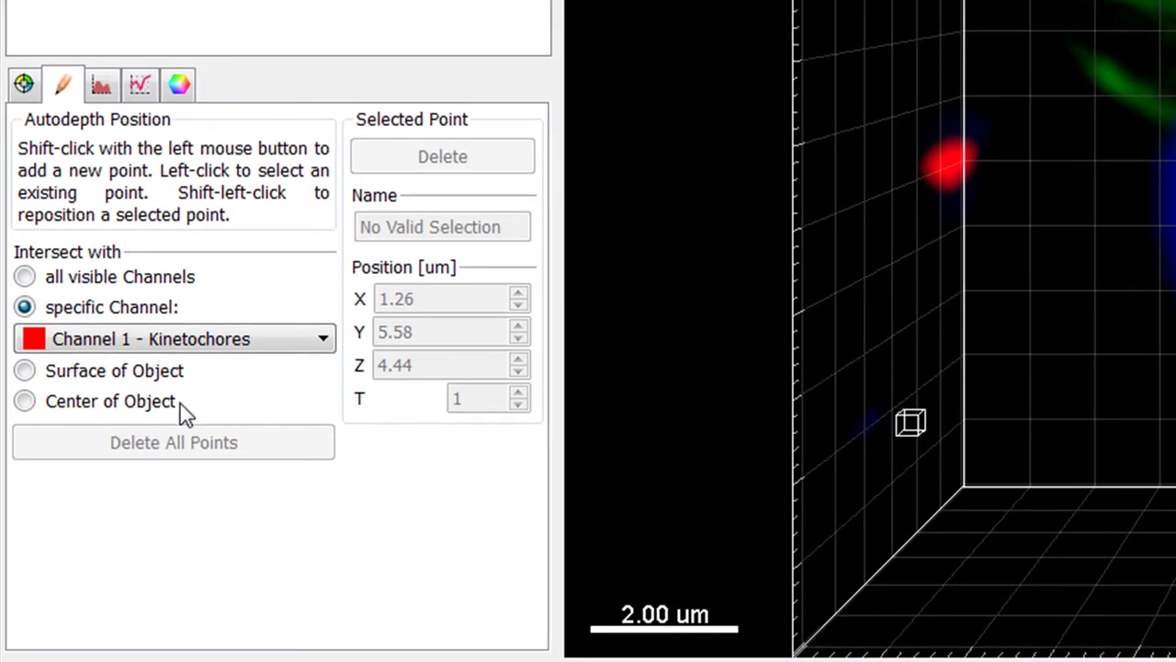
pyautogui.click(27, 372)
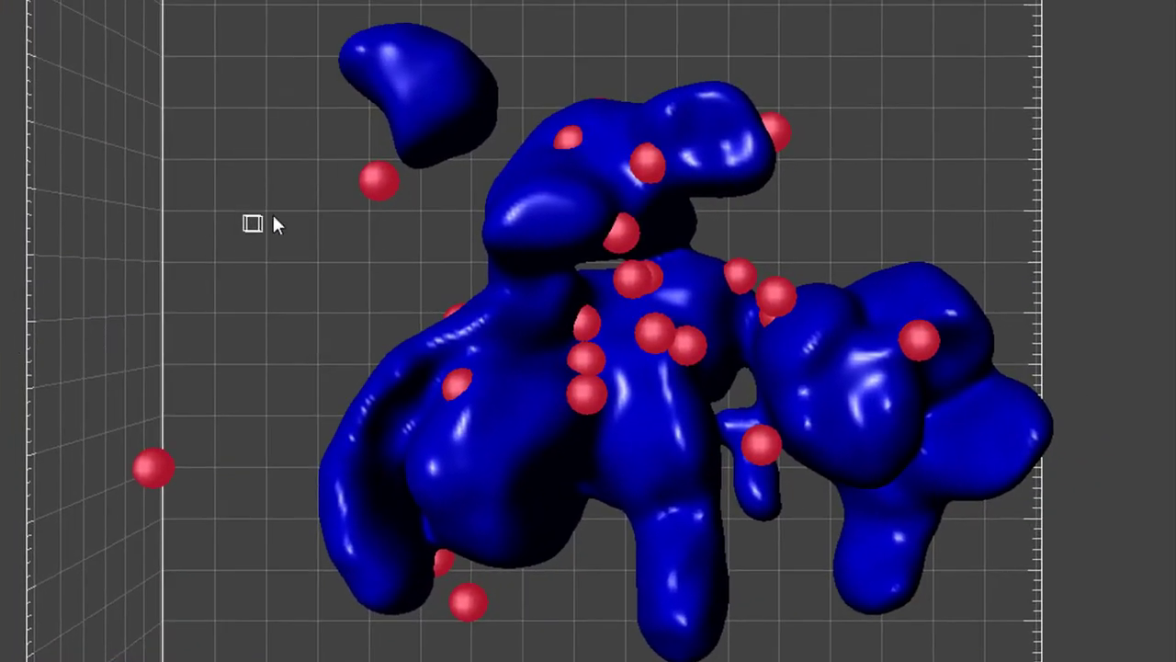
# Place A on a red sphere, B and C on blue surfaces, then drag B left for 63.7°
pyautogui.click(375, 168)
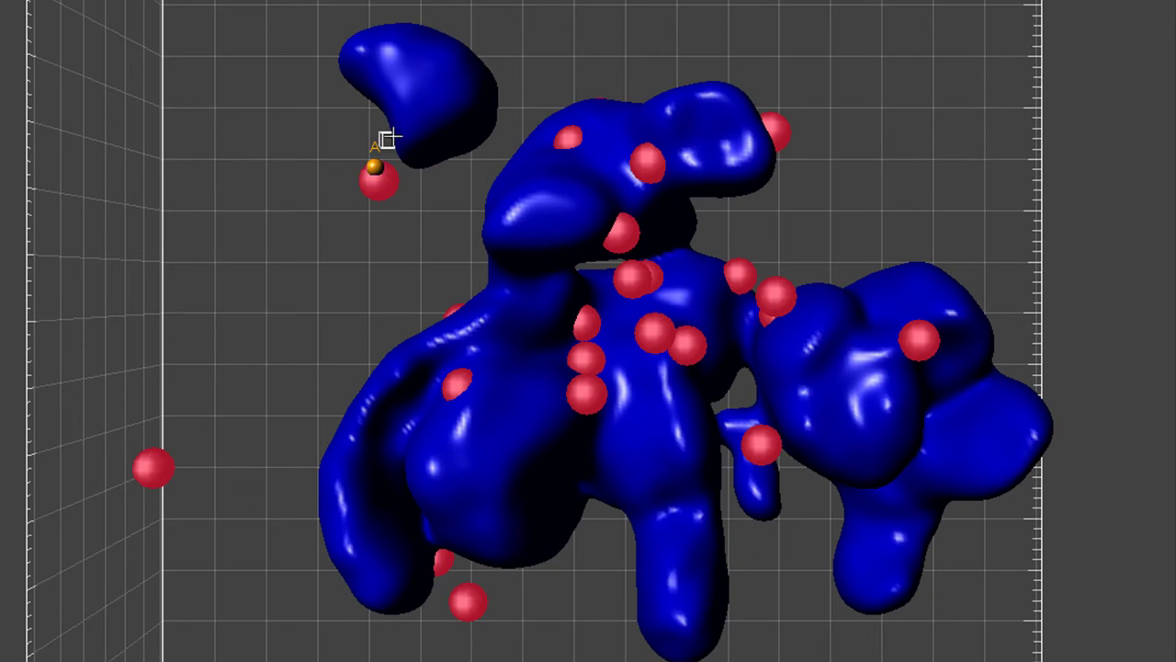
pyautogui.click(435, 97)
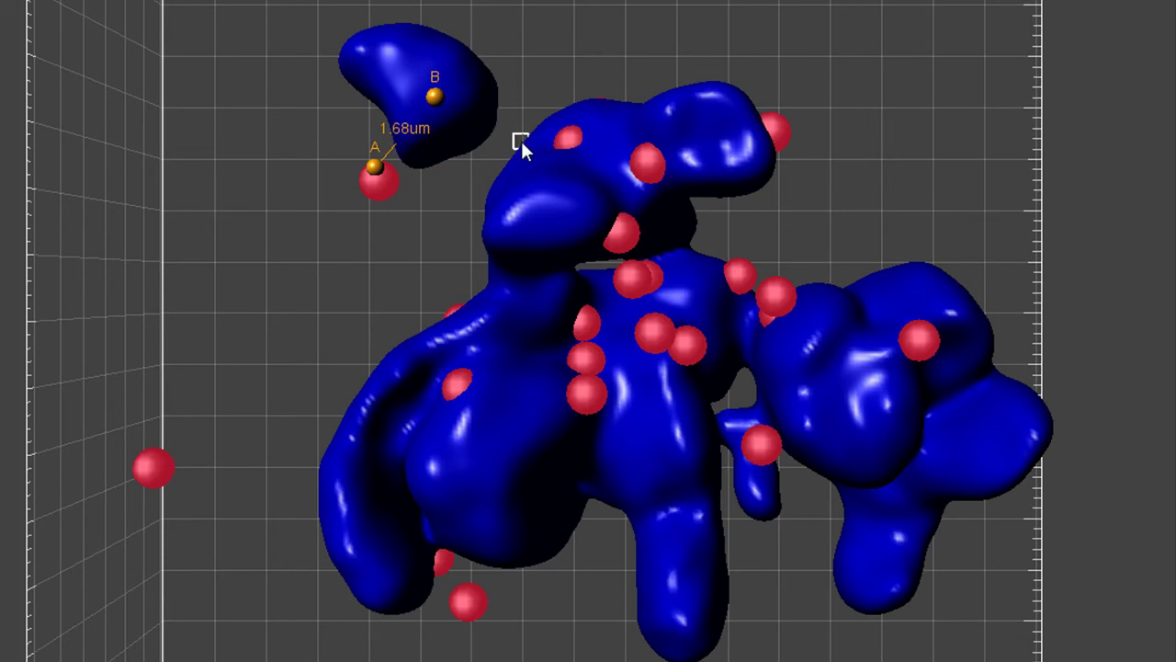
pyautogui.click(520, 140)
pyautogui.click(436, 101)
pyautogui.moveTo(436, 102); pyautogui.dragTo(387, 90)
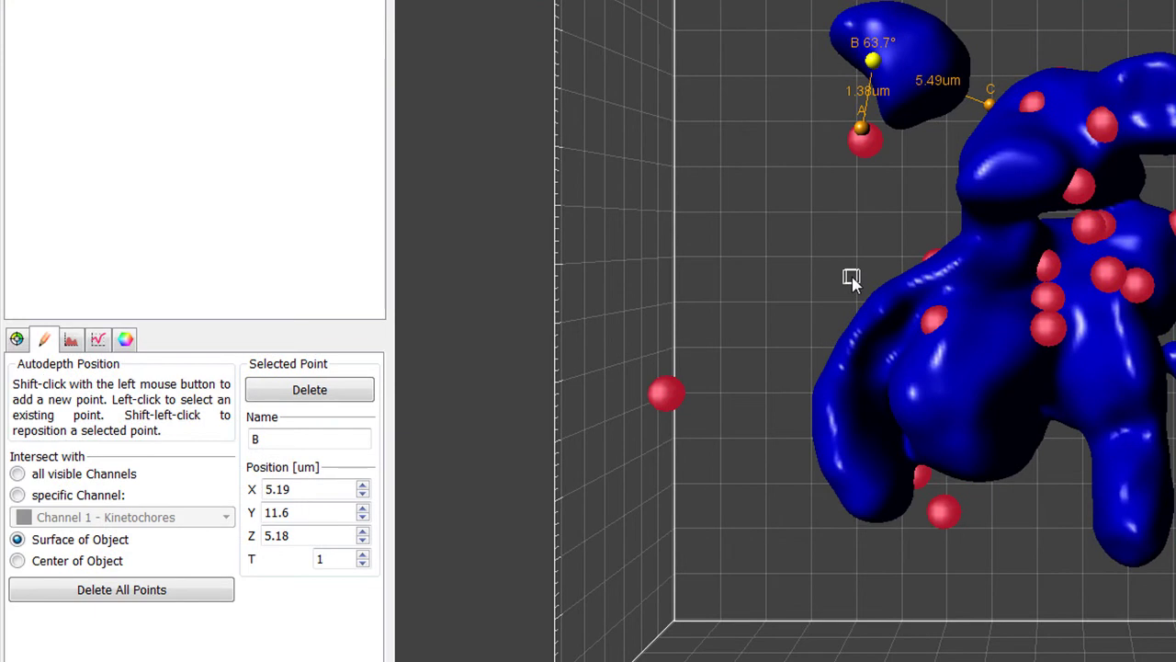
# Change point B's Y position from 11.6 to 12.0 um, then deselect it
pyautogui.click(321, 515)
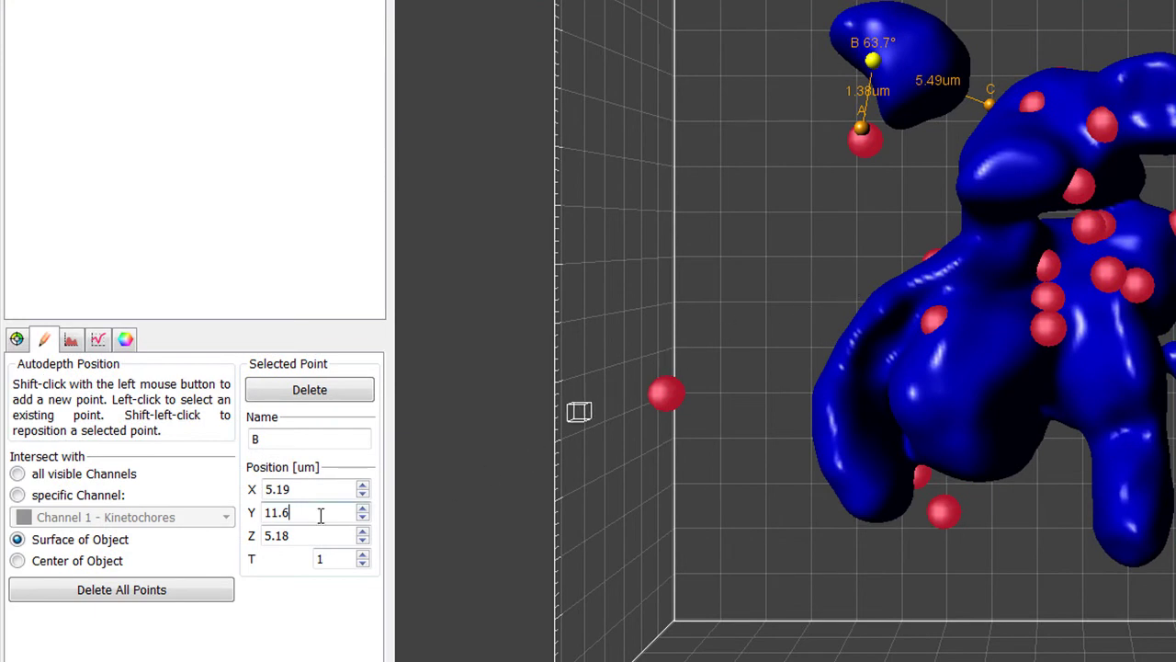
pyautogui.moveTo(309, 515); pyautogui.dragTo(261, 515)
pyautogui.write('12.0')
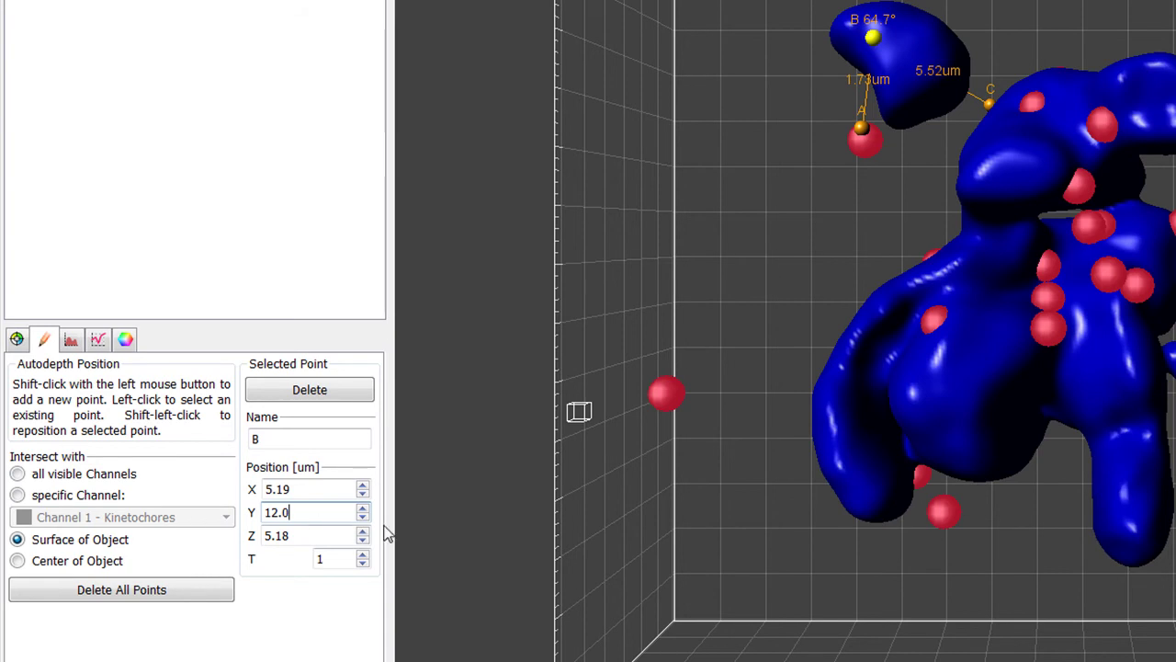
pyautogui.click(424, 531)
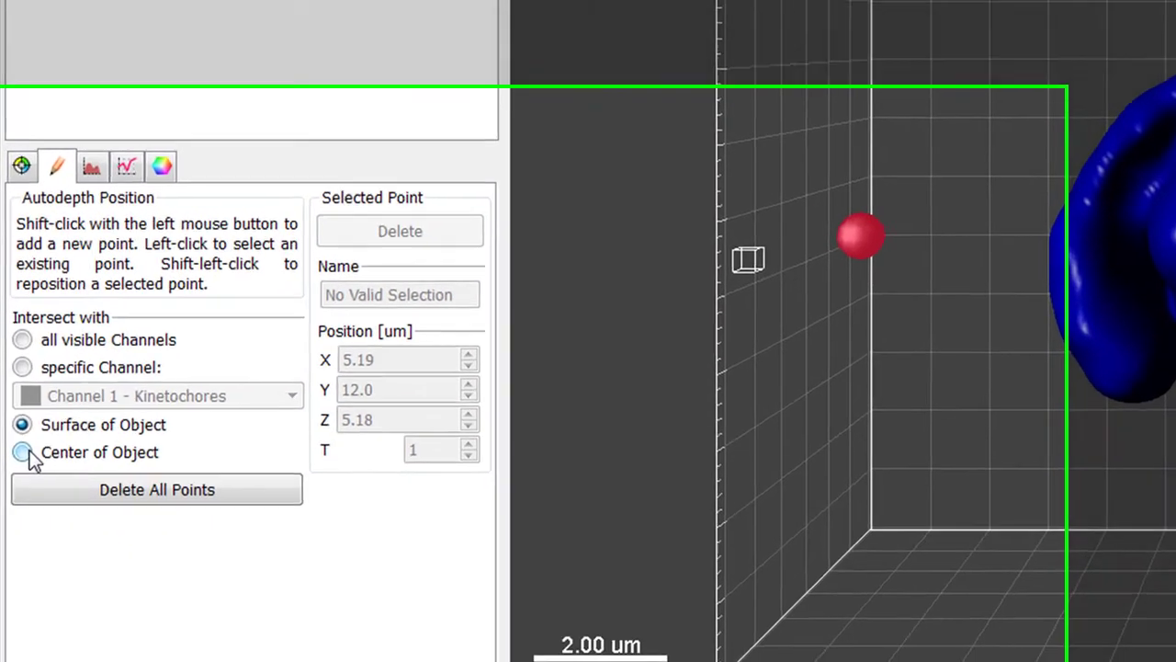
# Switch to Center of Object and add D and E on red spheres, F on the blue surface
pyautogui.click(20, 518)
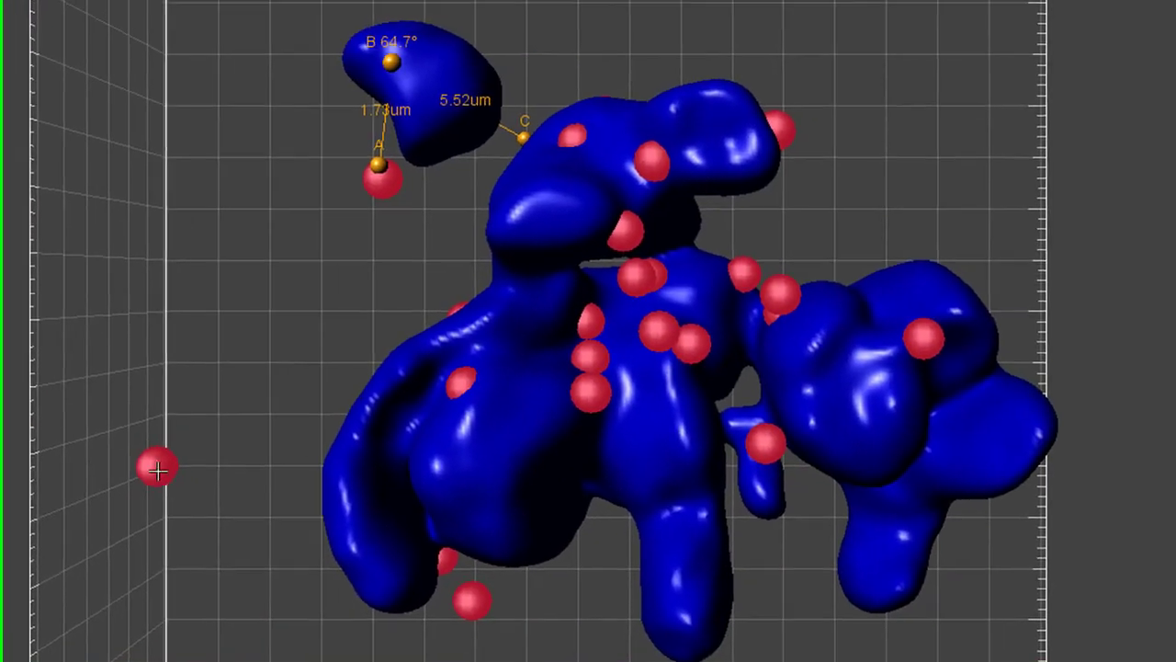
pyautogui.keyDown('shift'); pyautogui.click(315, 412); pyautogui.keyUp('shift')
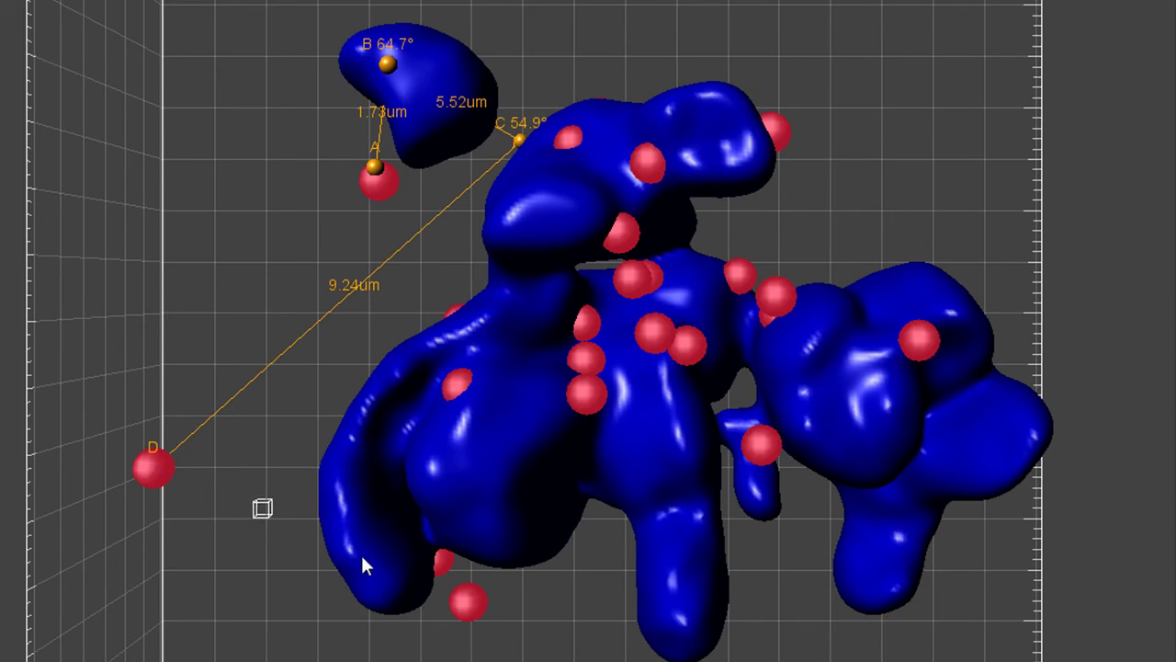
pyautogui.keyDown('shift'); pyautogui.click(462, 603); pyautogui.keyUp('shift')
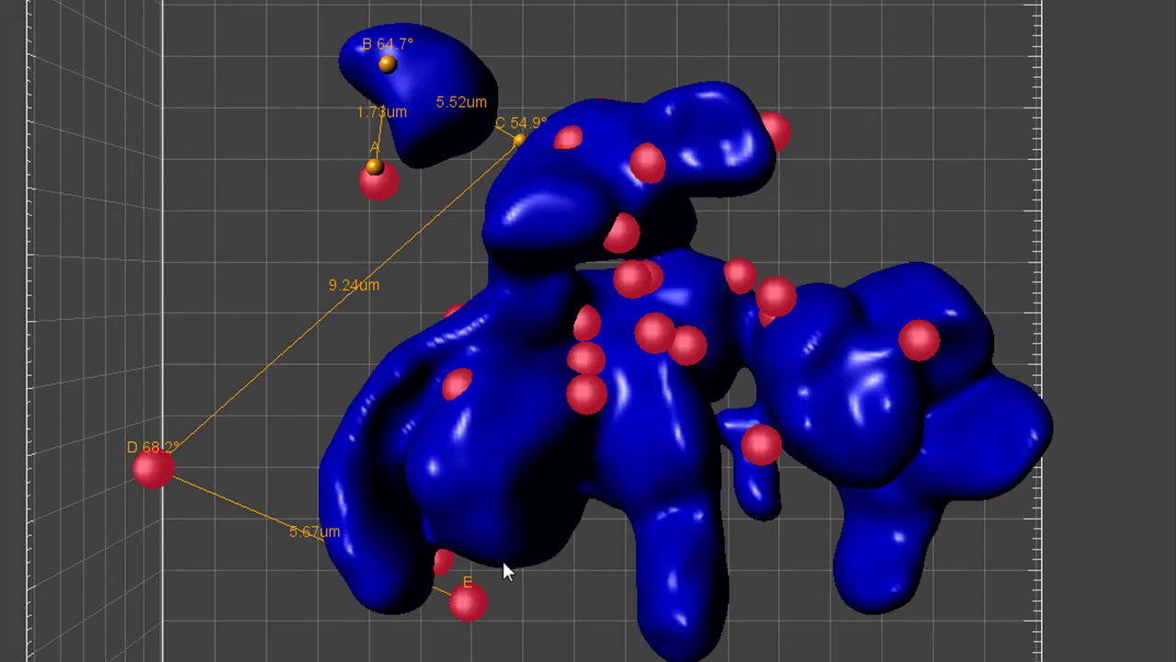
pyautogui.keyDown('shift'); pyautogui.click(630, 391); pyautogui.keyUp('shift')
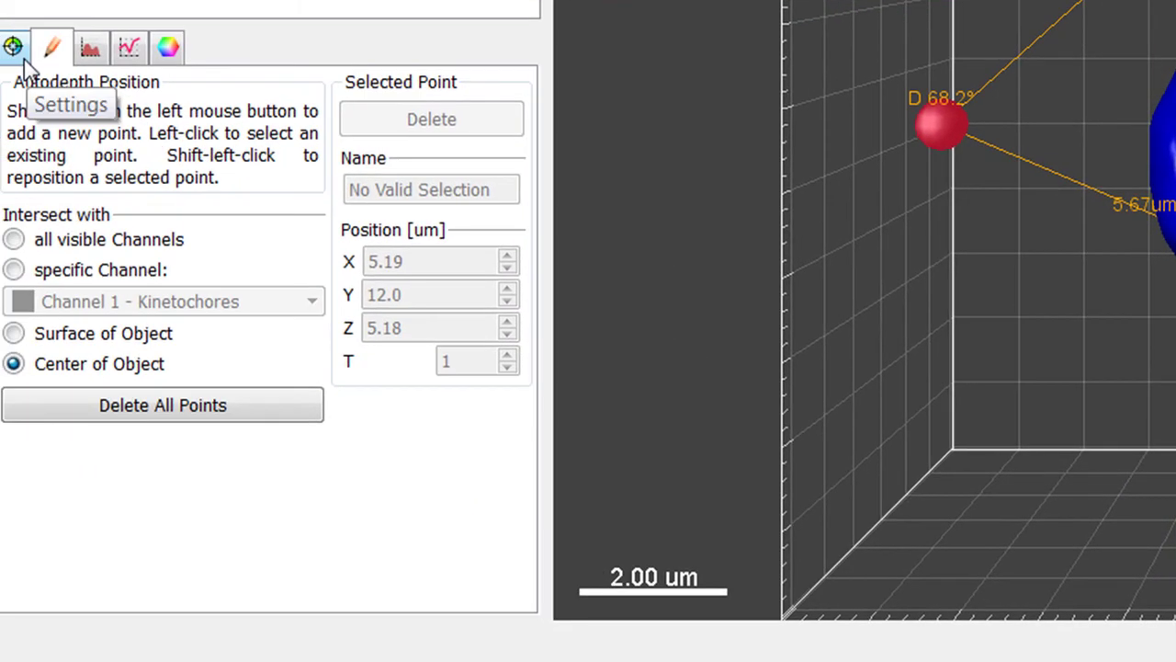
# In the display settings, try Pairs line mode, then set Line Mode back to Polygon
pyautogui.click(13, 47)
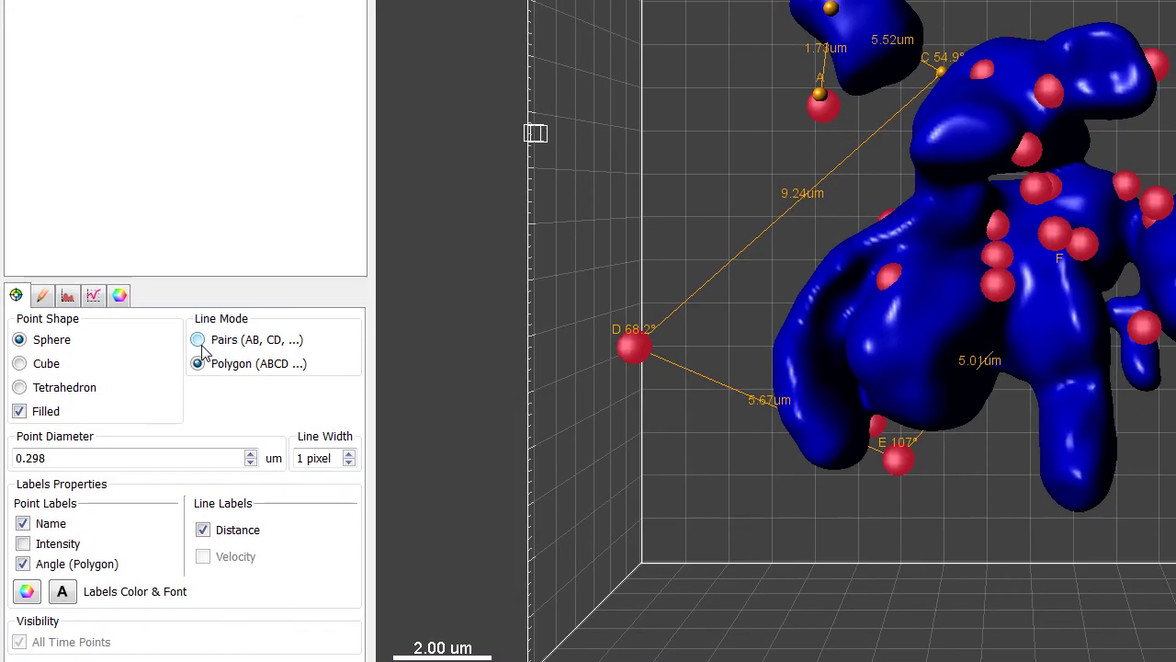
pyautogui.click(200, 344)
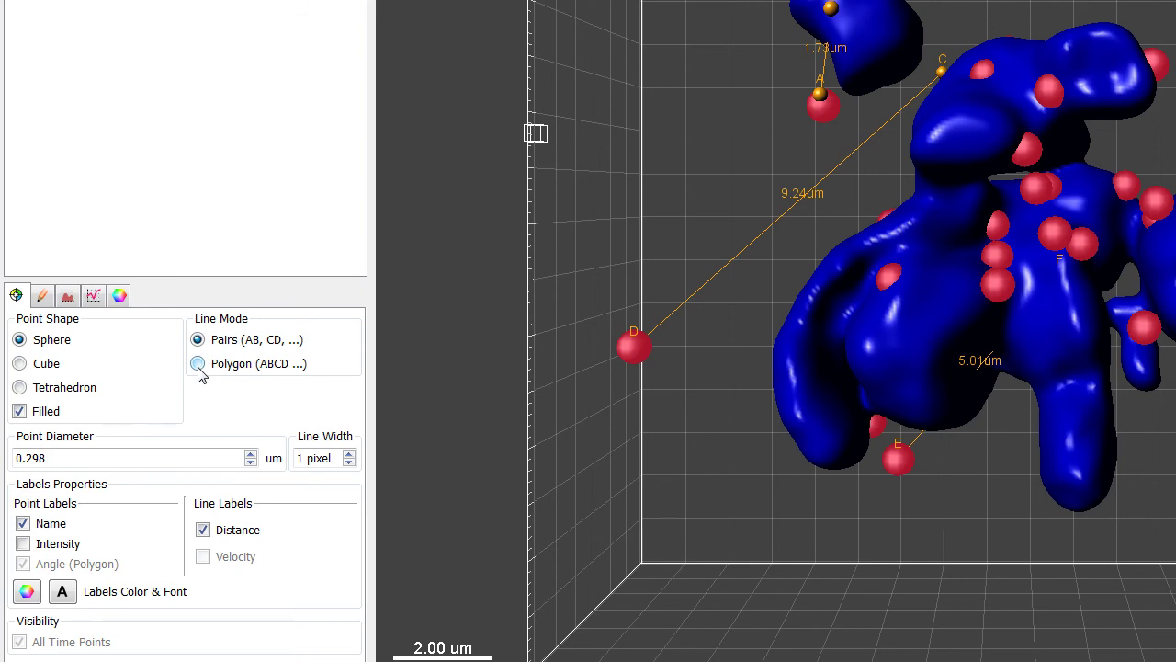
pyautogui.click(198, 364)
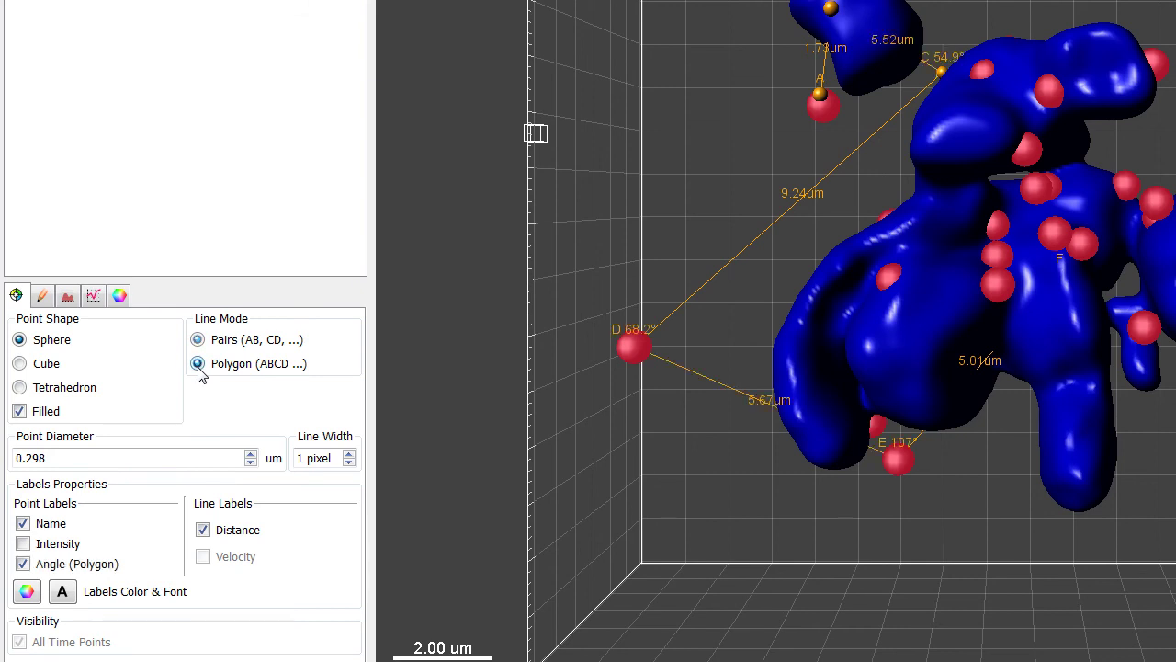
# Try cube, tetrahedron and unfilled markers, then settle on filled spheres
pyautogui.click(20, 364)
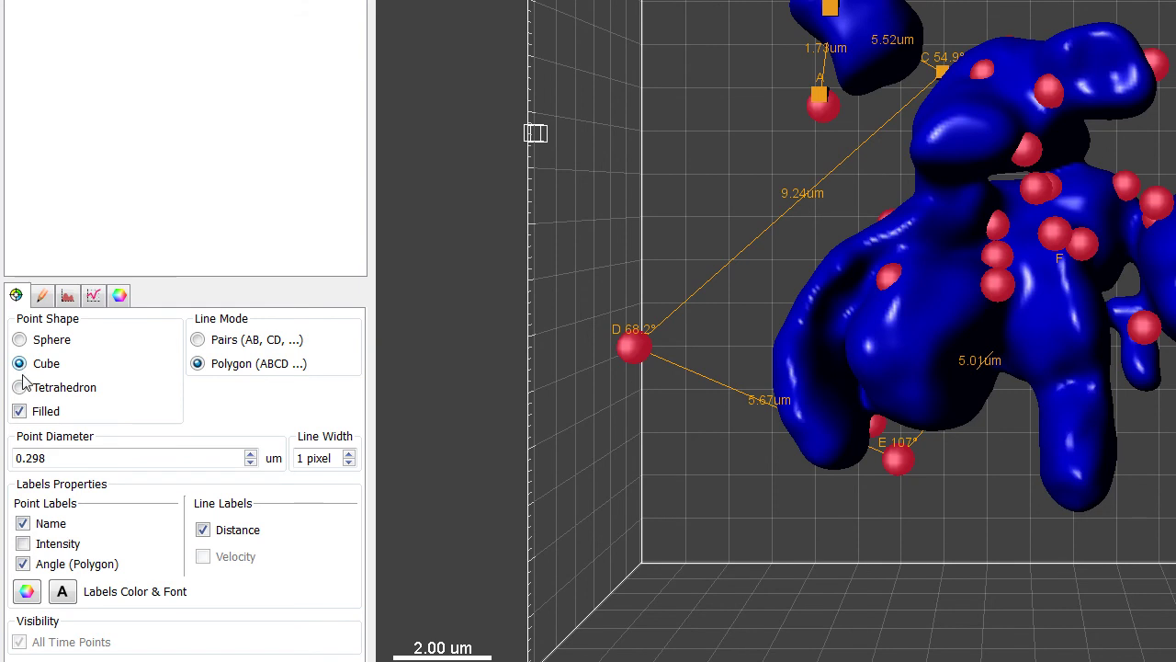
pyautogui.click(20, 387)
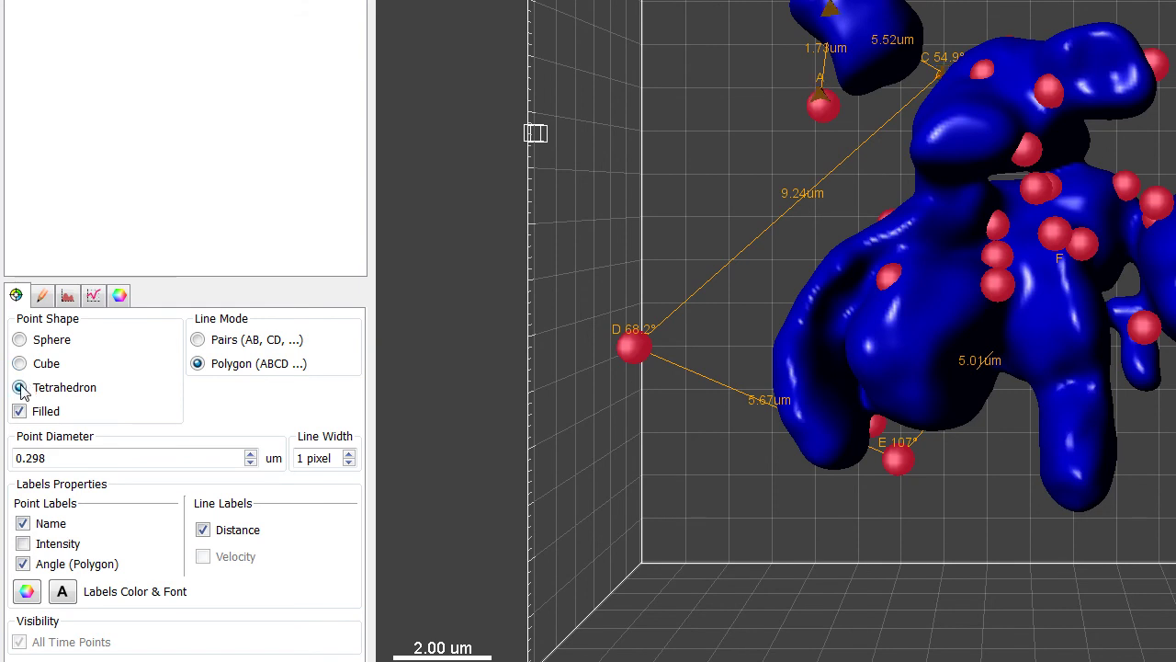
pyautogui.click(20, 412)
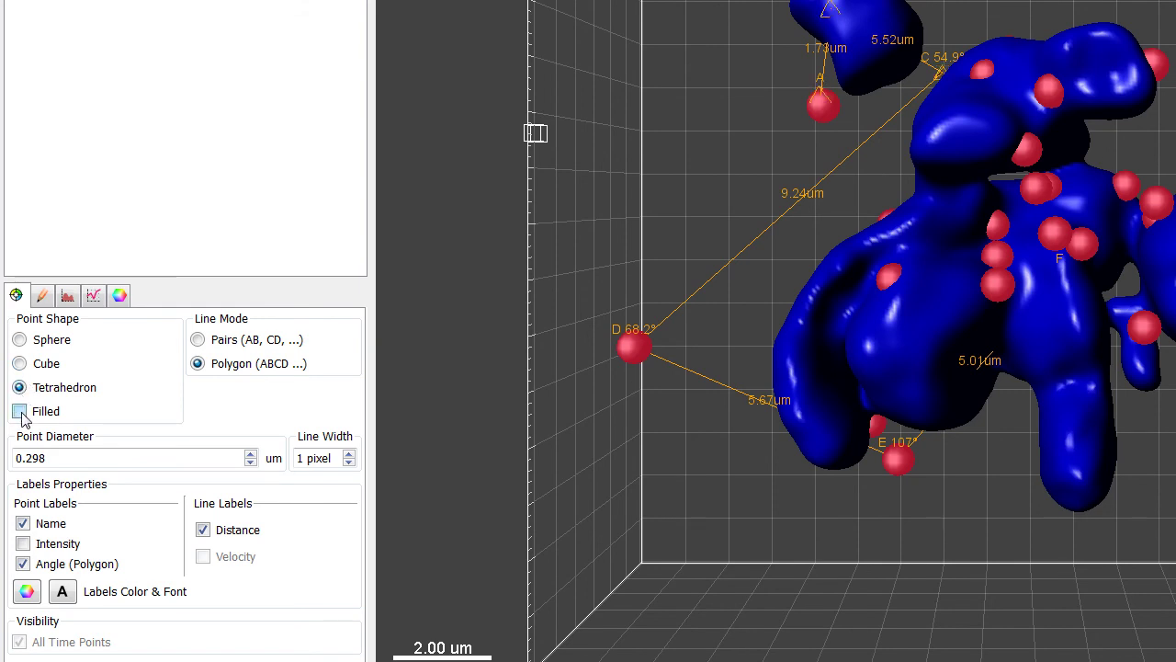
pyautogui.click(20, 340)
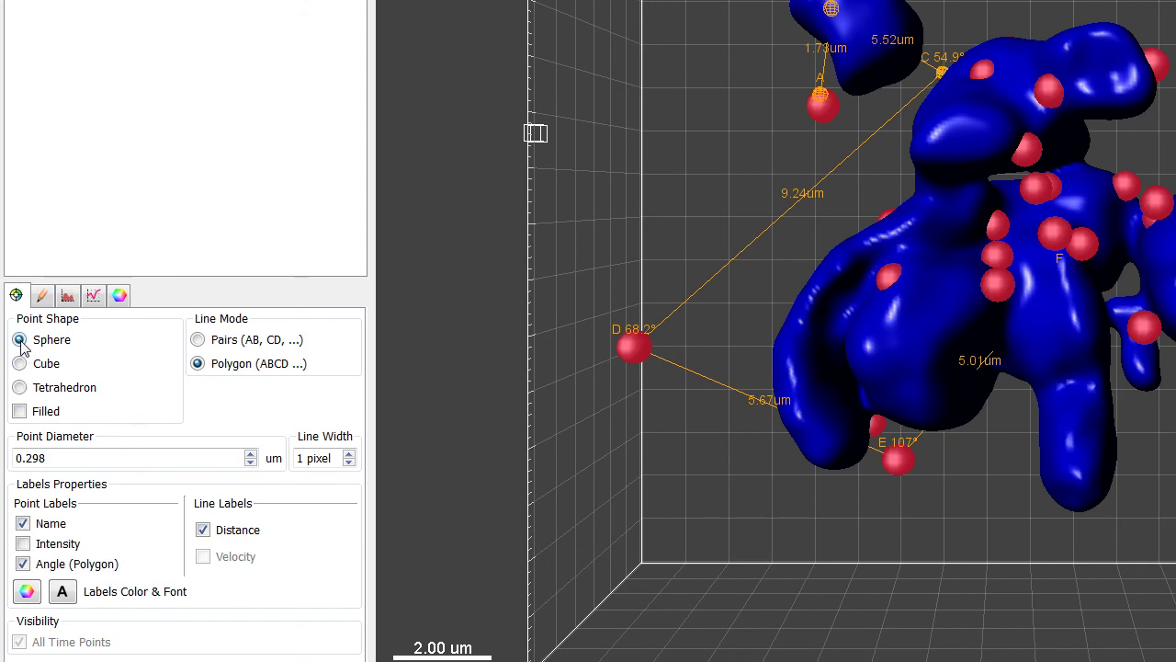
pyautogui.click(20, 411)
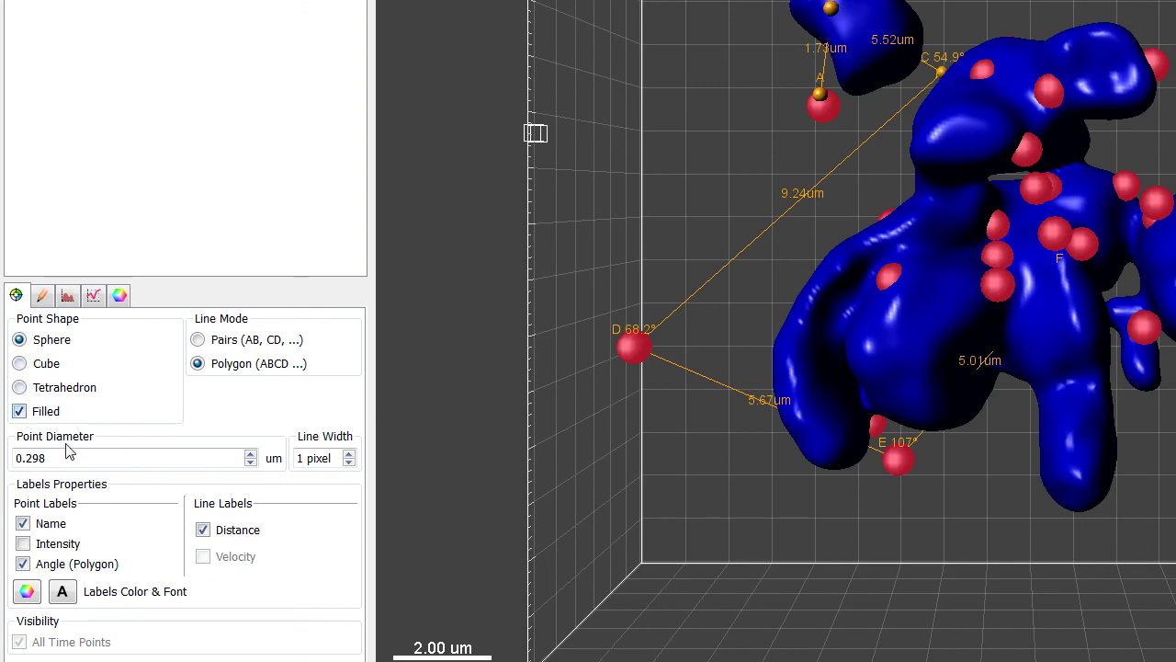
# Set the point diameter to 0.5 um
pyautogui.click(96, 452)
pyautogui.moveTo(96, 452); pyautogui.dragTo(10, 451)
pyautogui.write('0.5')
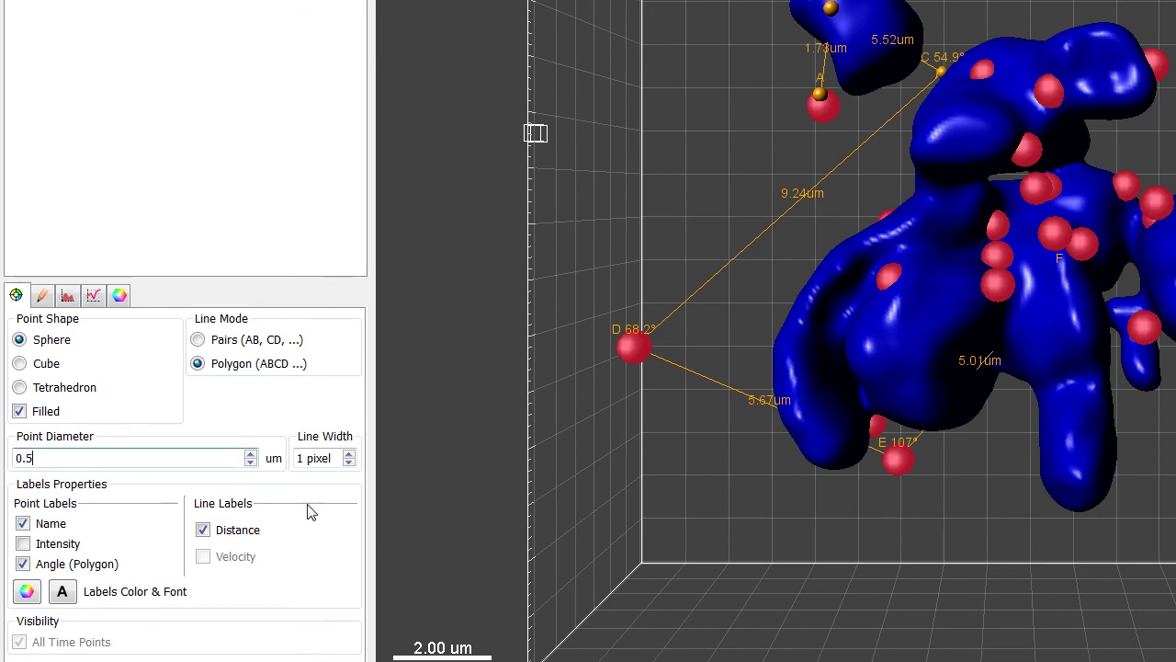
pyautogui.press('Return')
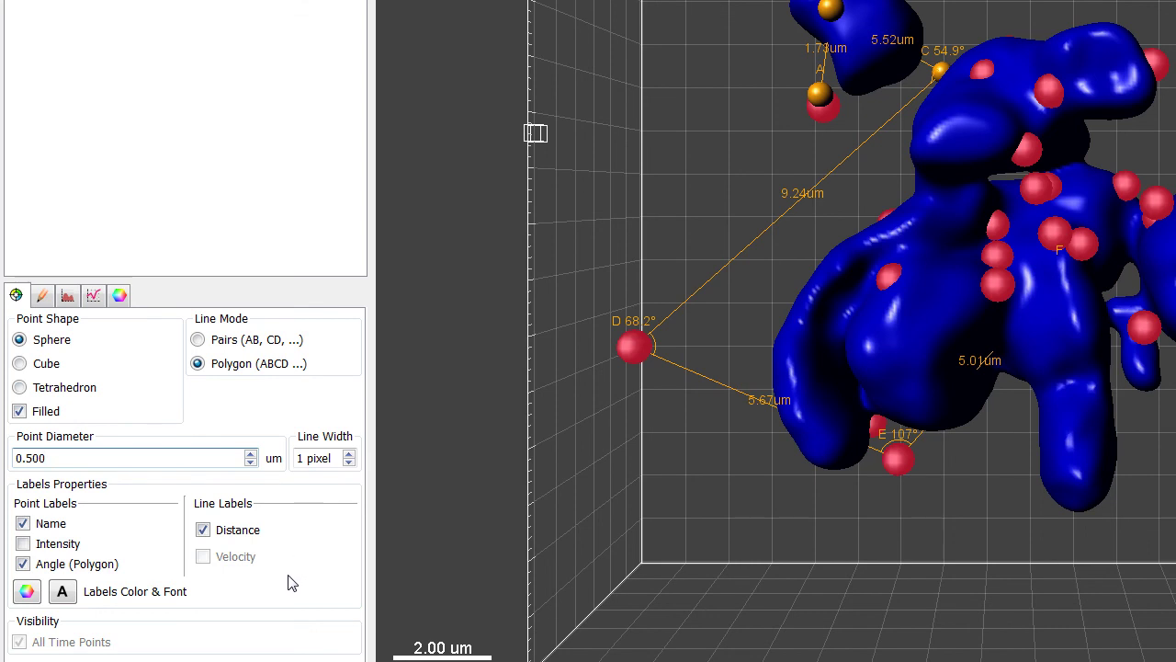
# Add Intensity to the point labels and plot the intensity profile along line C-D
pyautogui.click(23, 544)
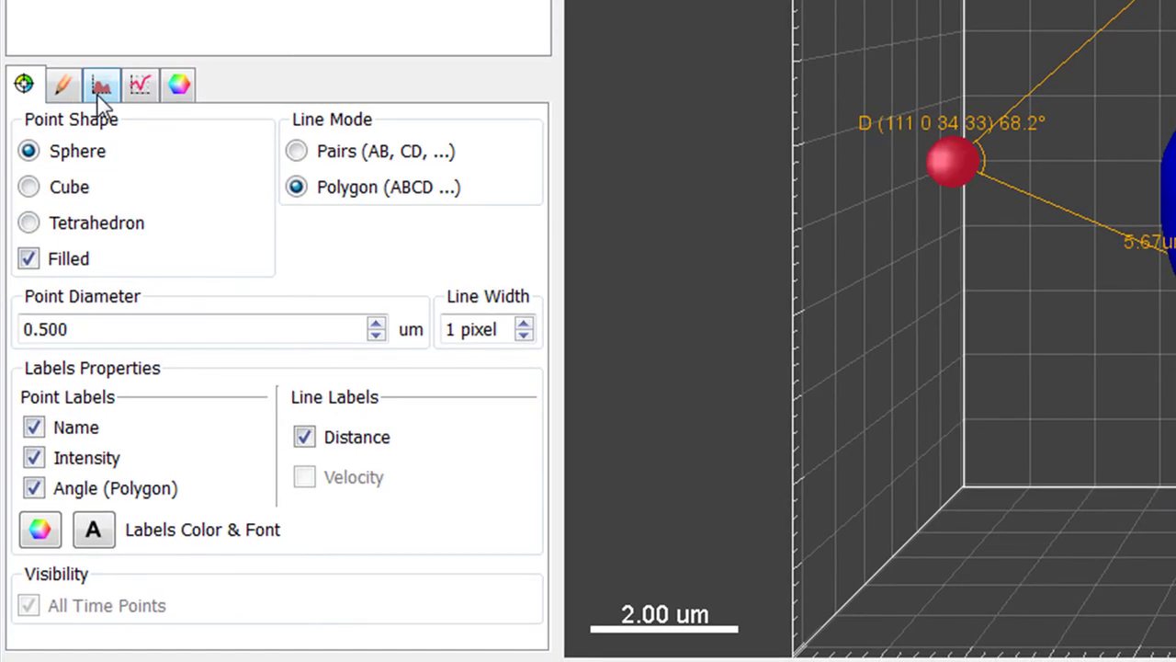
pyautogui.click(102, 92)
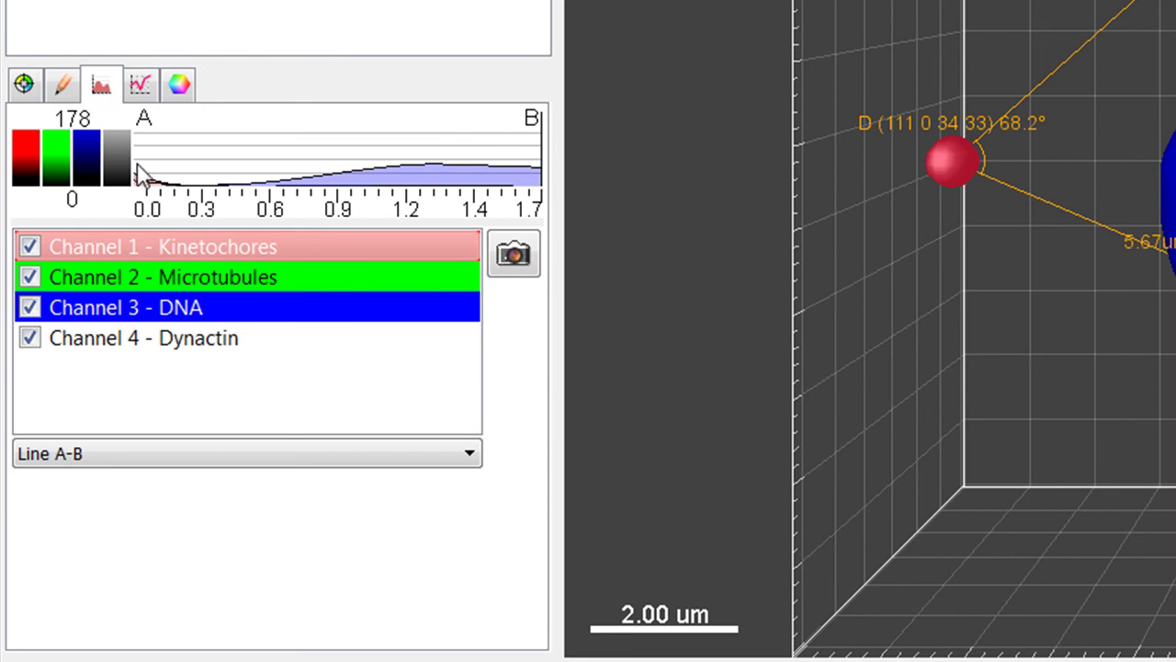
pyautogui.click(470, 456)
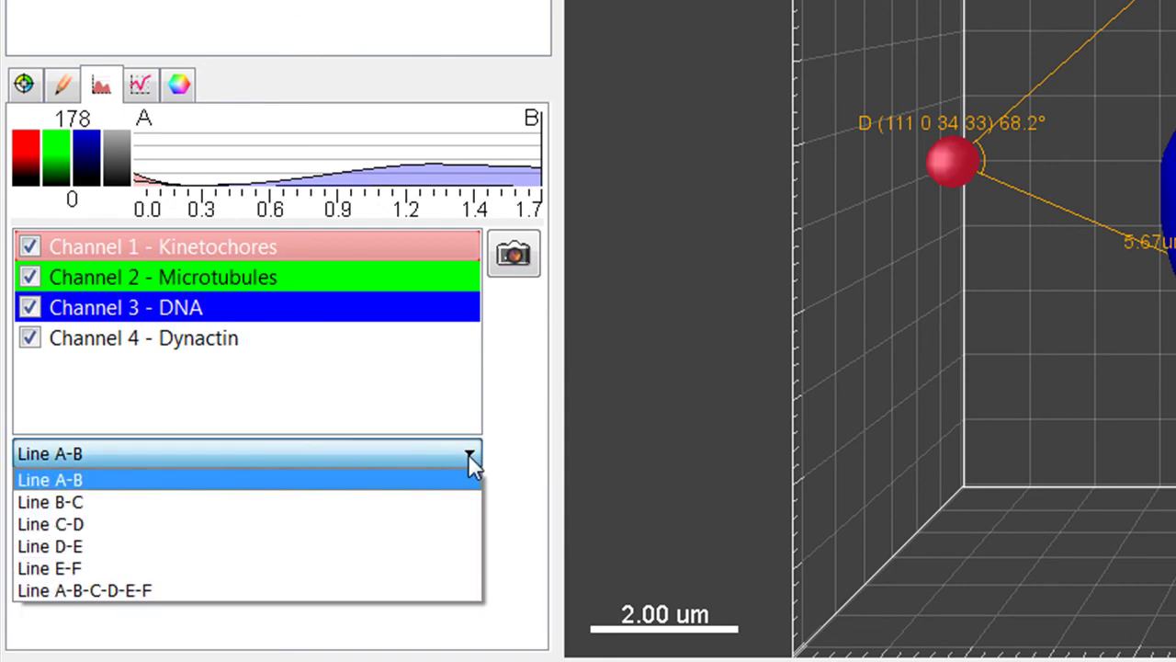
pyautogui.click(456, 528)
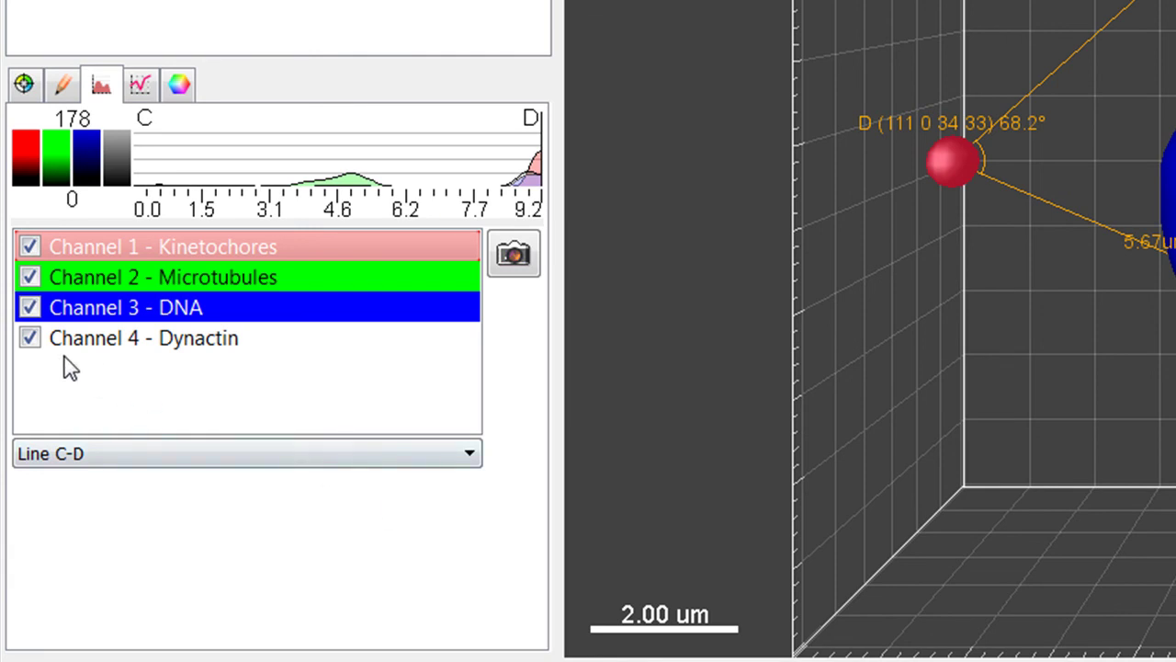
# Hide the Dynactin channel and plot the whole A-B-C-D-E-F path for Channels 1–3
pyautogui.click(30, 340)
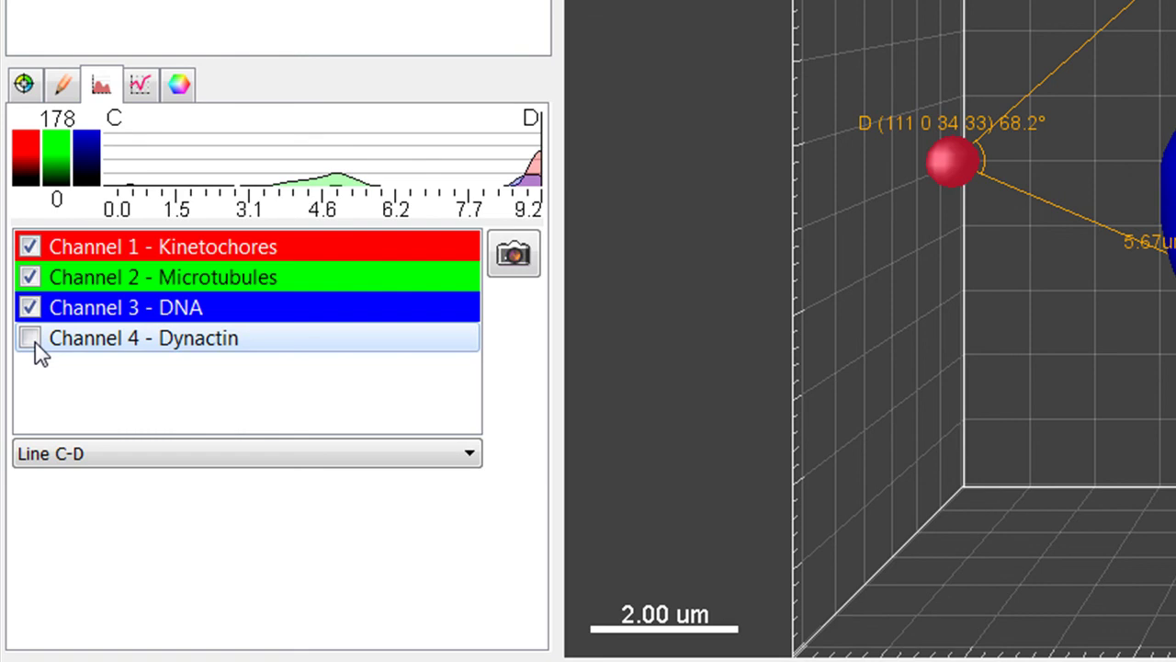
pyautogui.click(30, 247)
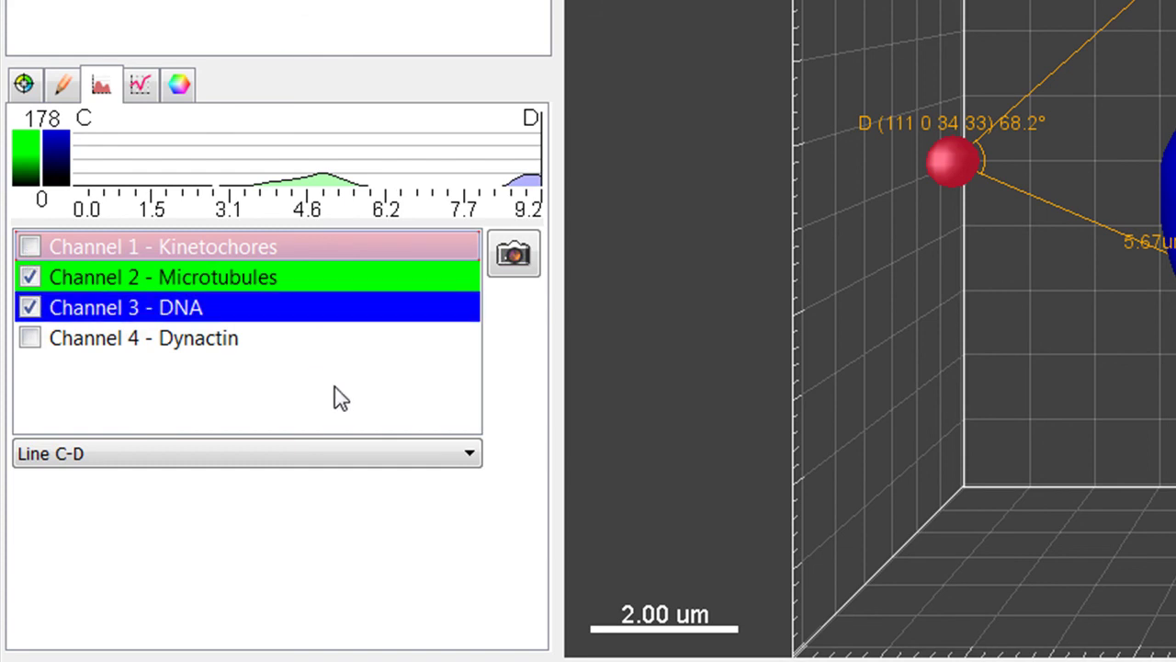
pyautogui.click(470, 455)
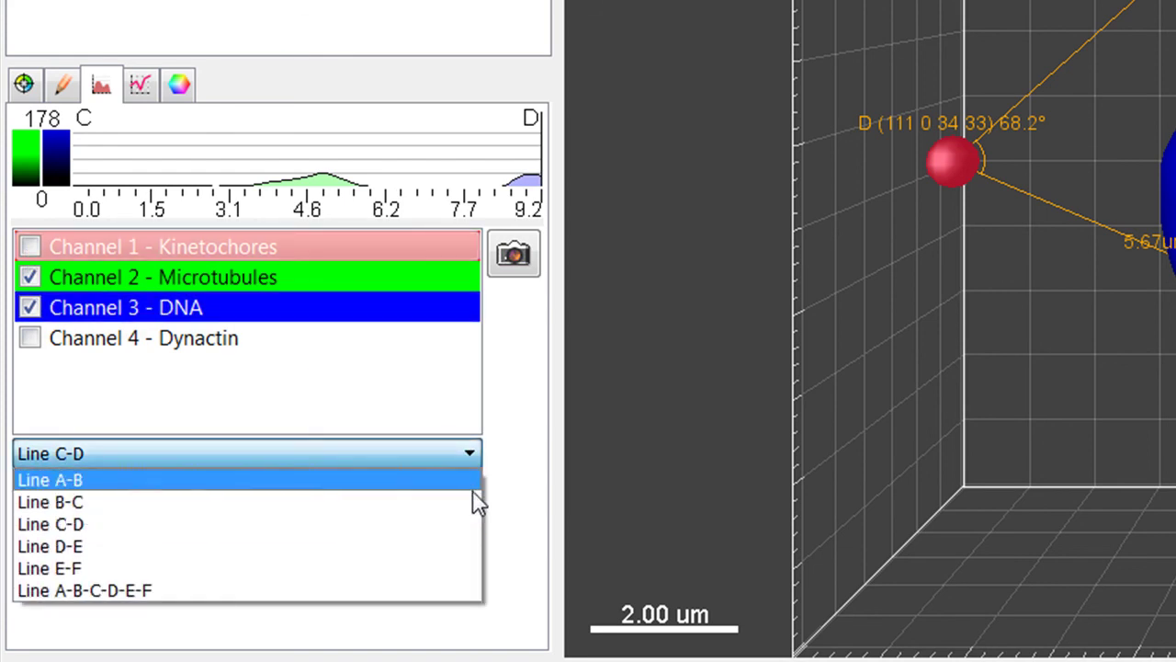
pyautogui.click(475, 595)
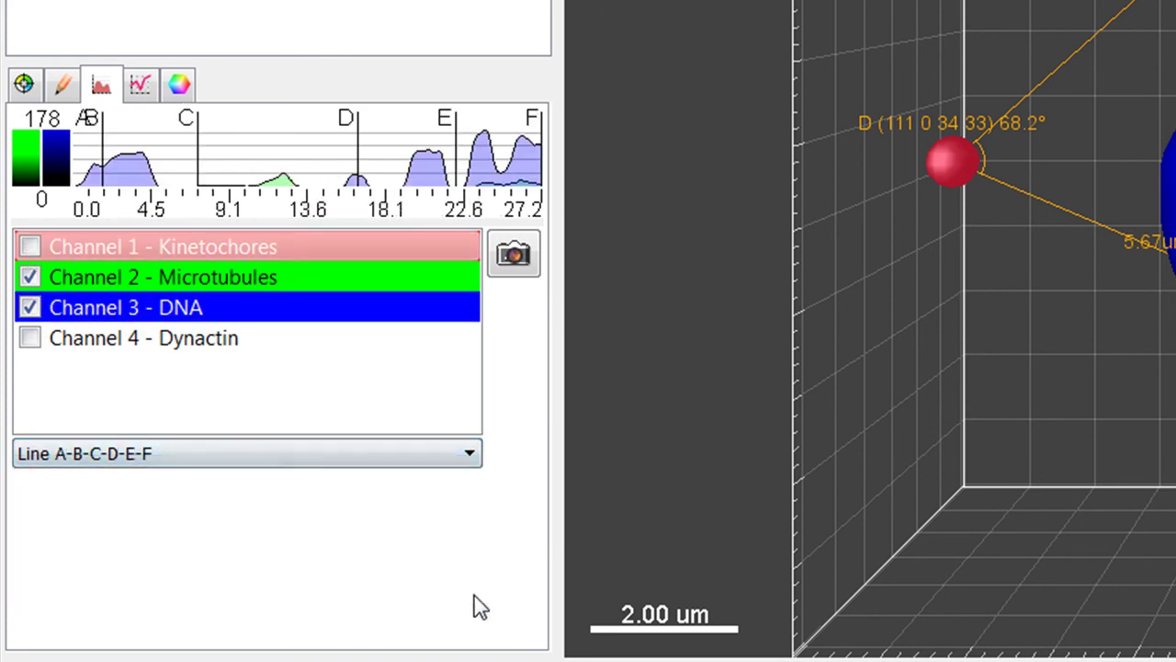
pyautogui.click(30, 247)
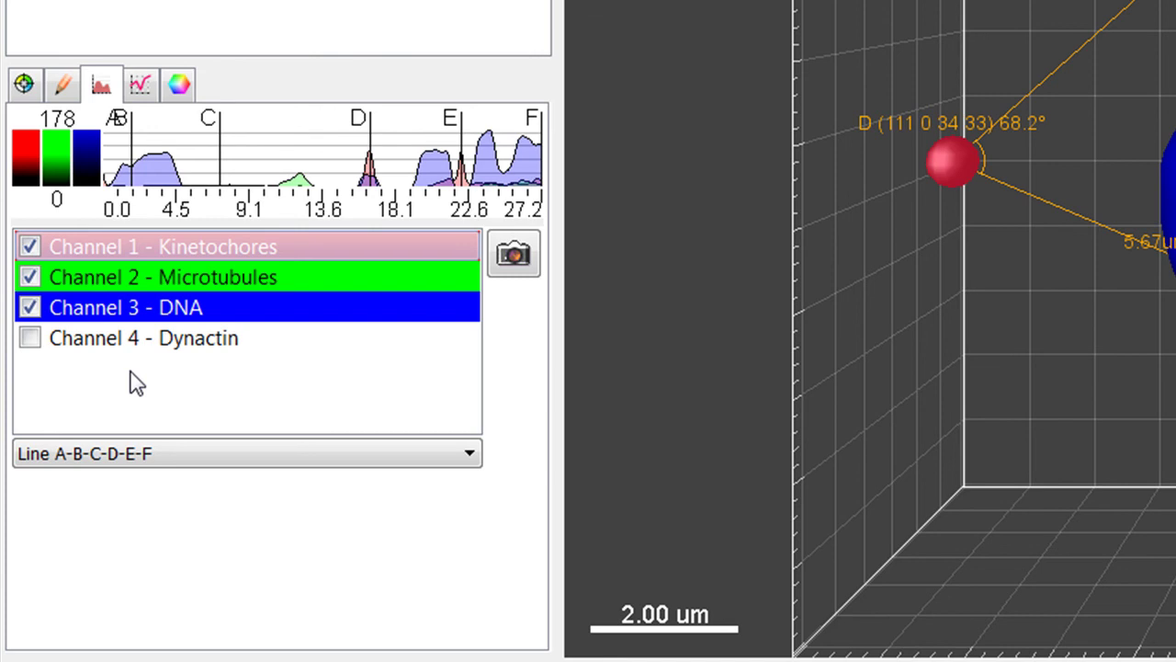
# Show detailed point positions, then angles: B 64.7°, C 54.9°, D 68.2°, E 107°
pyautogui.click(153, 101)
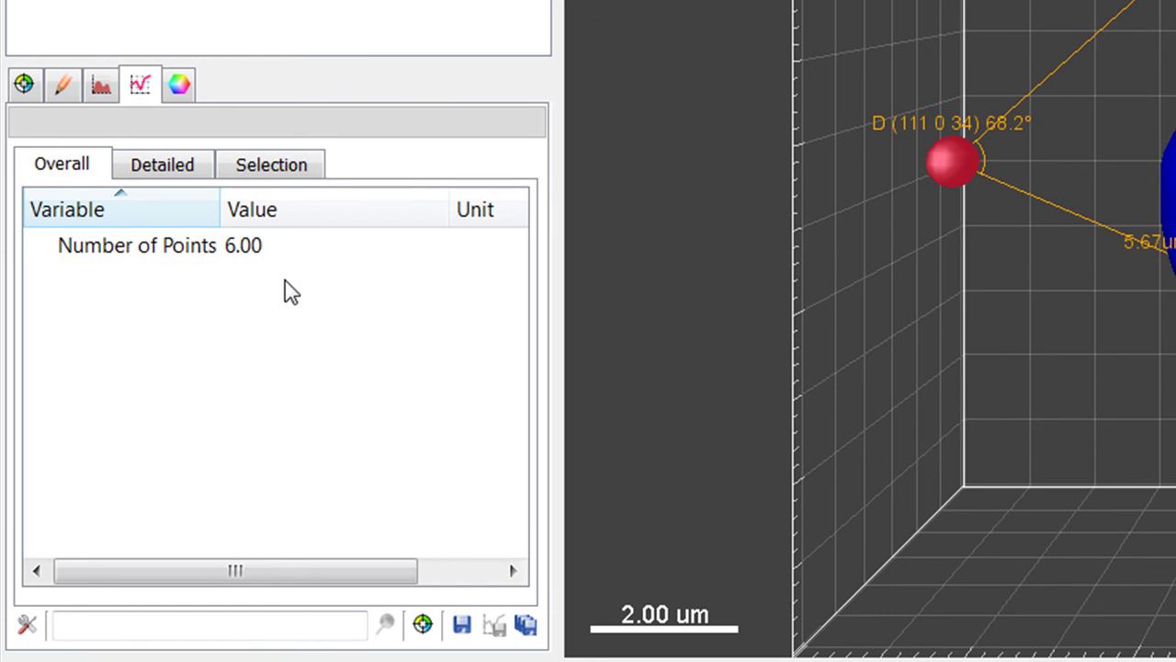
pyautogui.hotkey('ctrl', 'Tab')
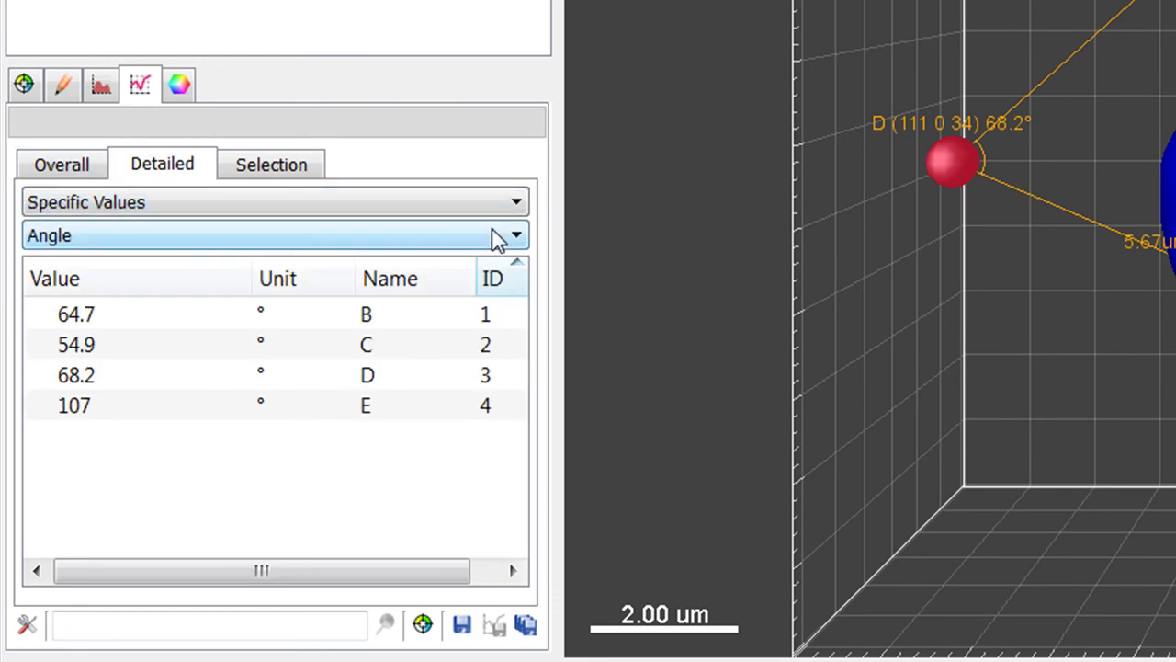
pyautogui.click(516, 237)
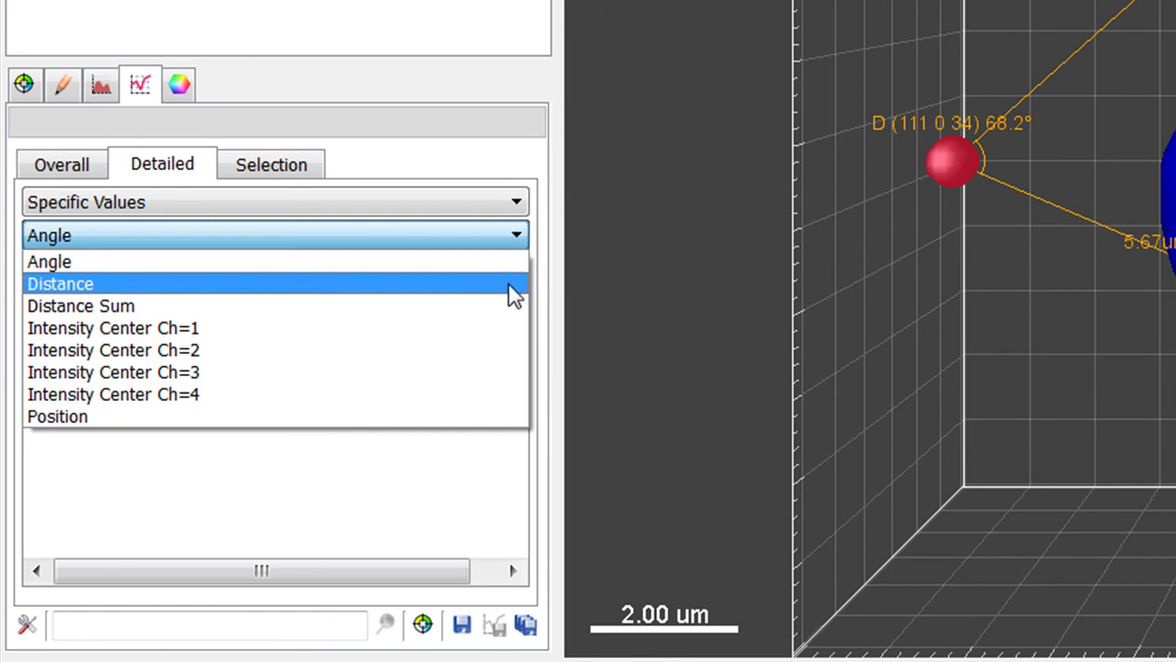
pyautogui.click(490, 416)
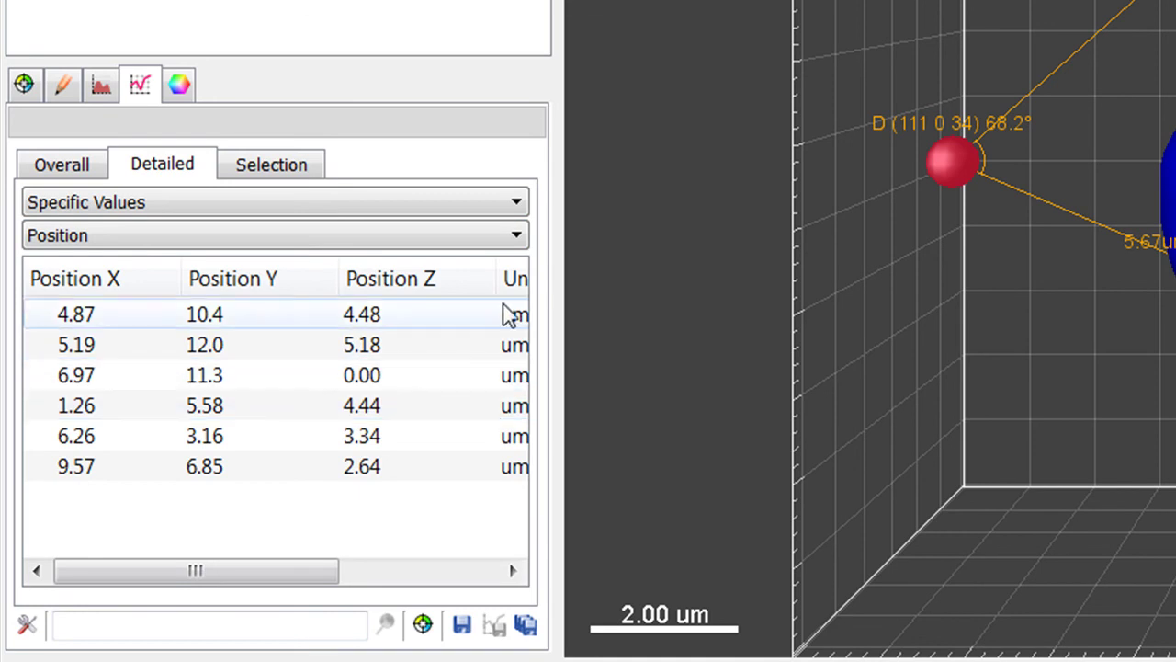
pyautogui.click(517, 237)
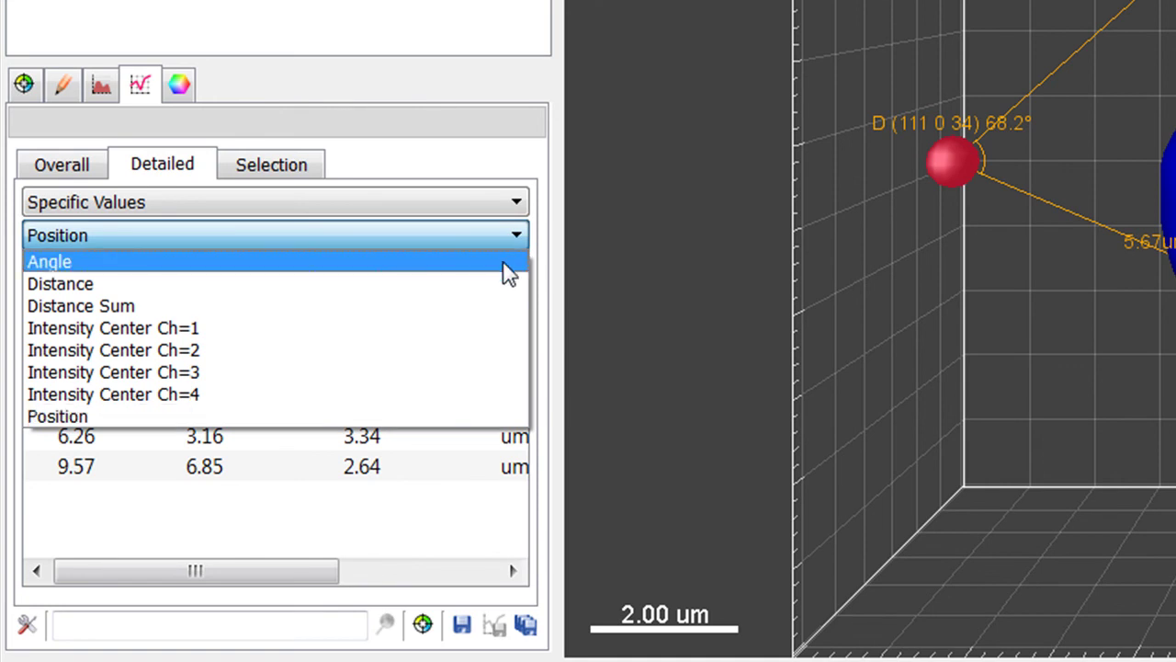
pyautogui.click(509, 267)
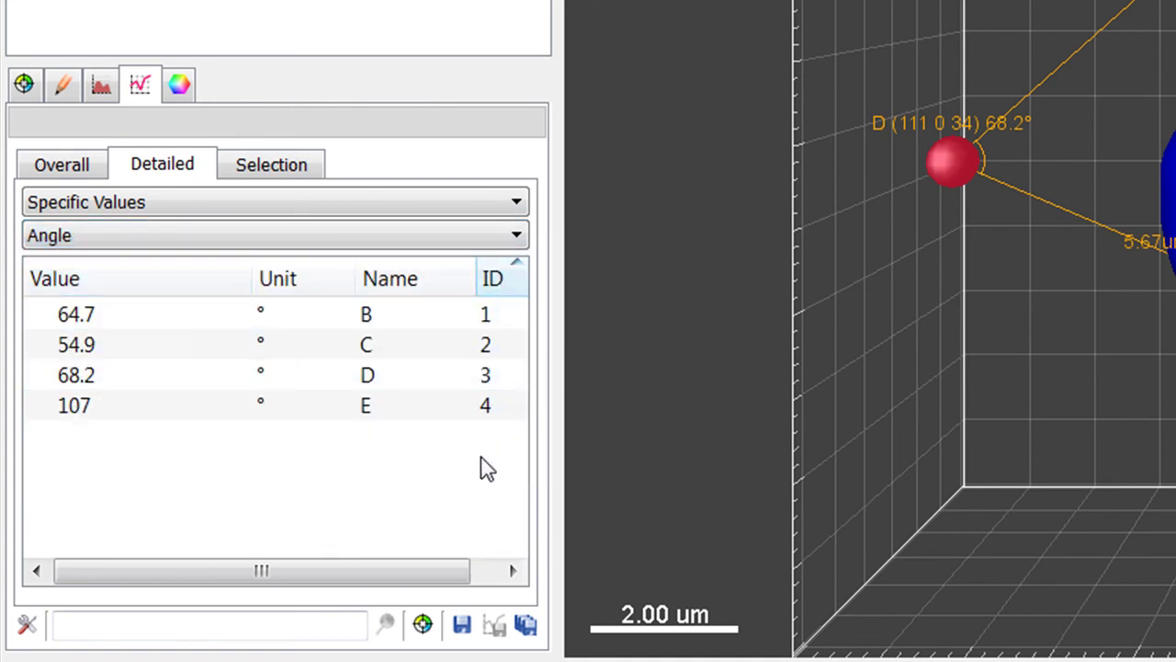